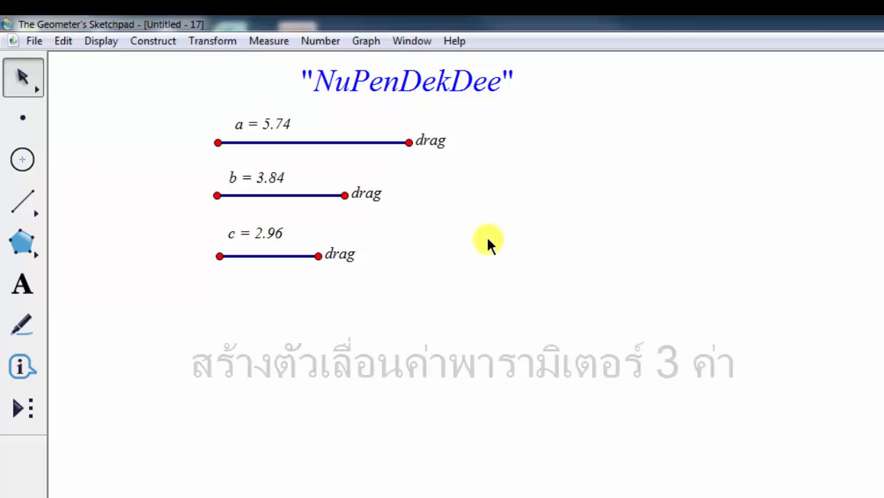
- Shorten the three parameter sliders slightly so that a is about 5.48, b about 3.73 and c about 2.86
mouse_move(411, 142)
left_mouse_down()
mouse_move(119, 159)
mouse_move(94, 151)
mouse_move(409, 156)
left_mouse_up()
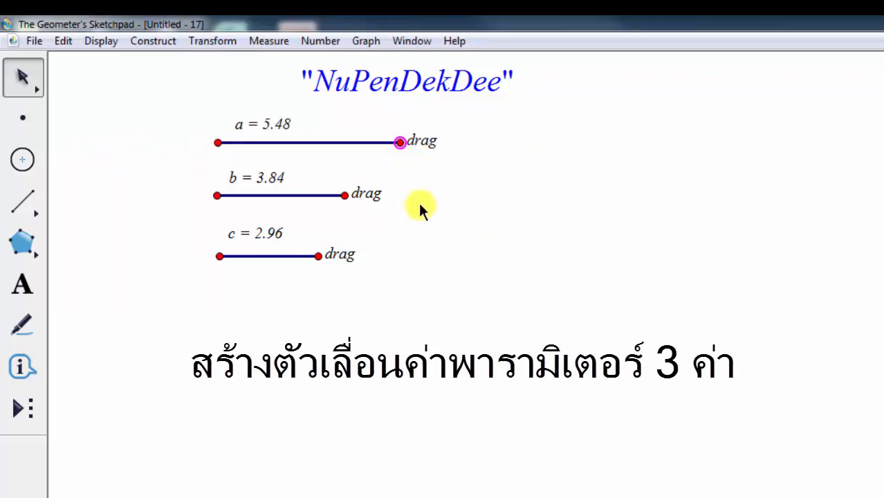
mouse_move(346, 197)
left_mouse_down()
mouse_move(92, 188)
mouse_move(342, 196)
left_mouse_up()
mouse_move(322, 257)
left_mouse_down()
mouse_move(148, 255)
mouse_move(322, 261)
left_mouse_up()
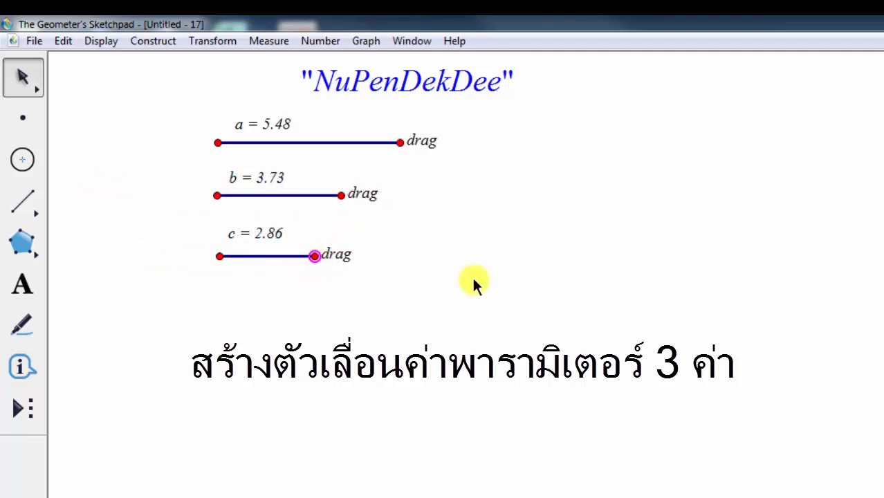
- Start a new function whose expression begins with a·x^2, using slider value a
left_click(321, 42)
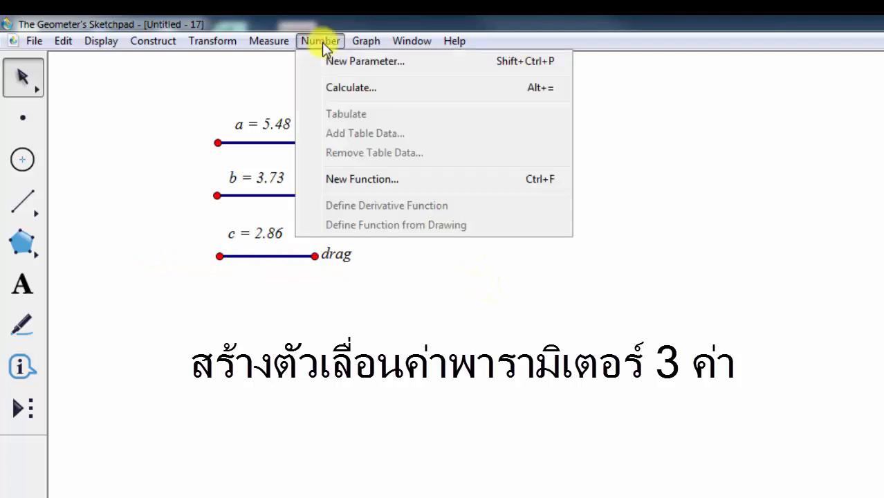
left_click(382, 178)
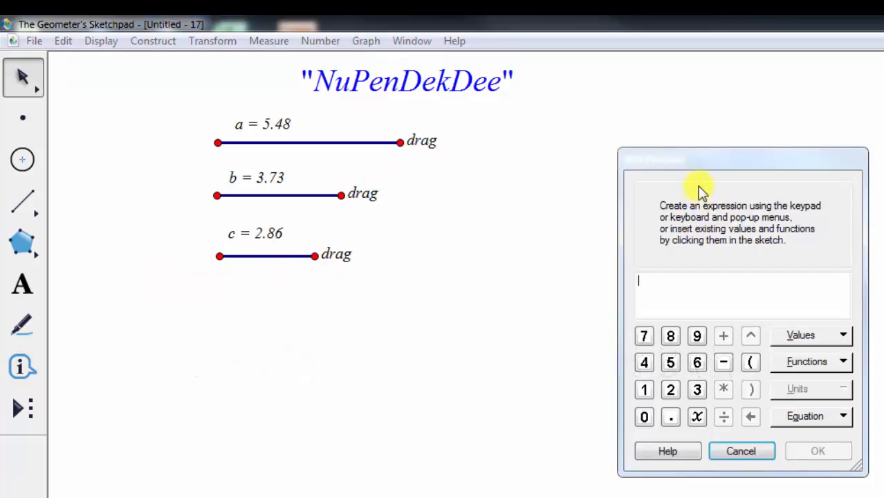
left_click_drag(691, 150, 560, 73)
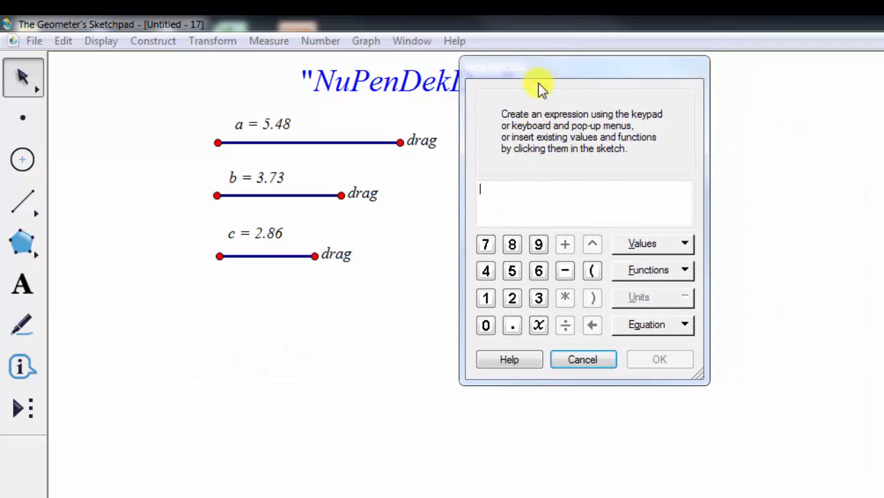
left_click(269, 122)
left_click(565, 298)
left_click(538, 325)
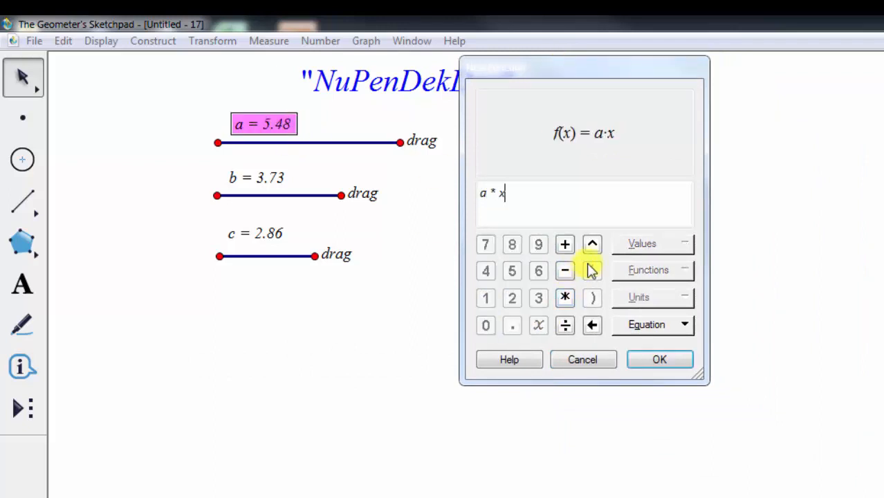
left_click(592, 244)
left_click(513, 299)
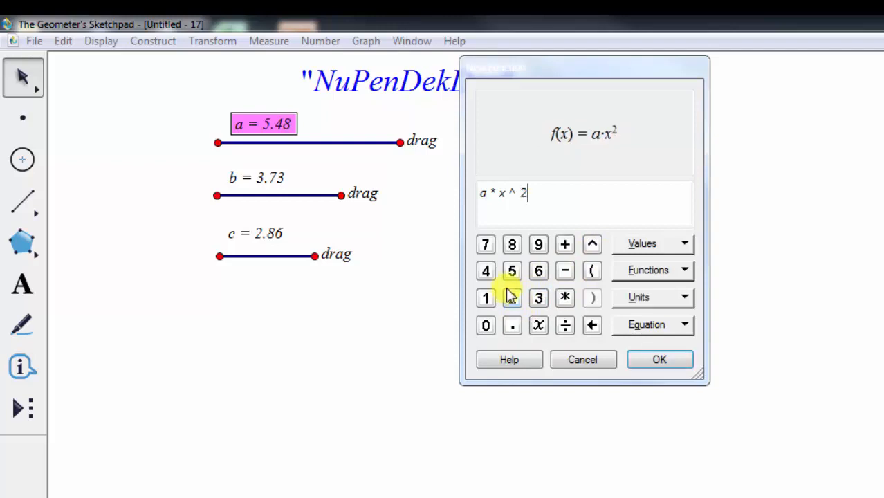
- Extend the function expression with + b·x + c, using slider values b and c, and create the function
left_click(565, 245)
left_click(280, 176)
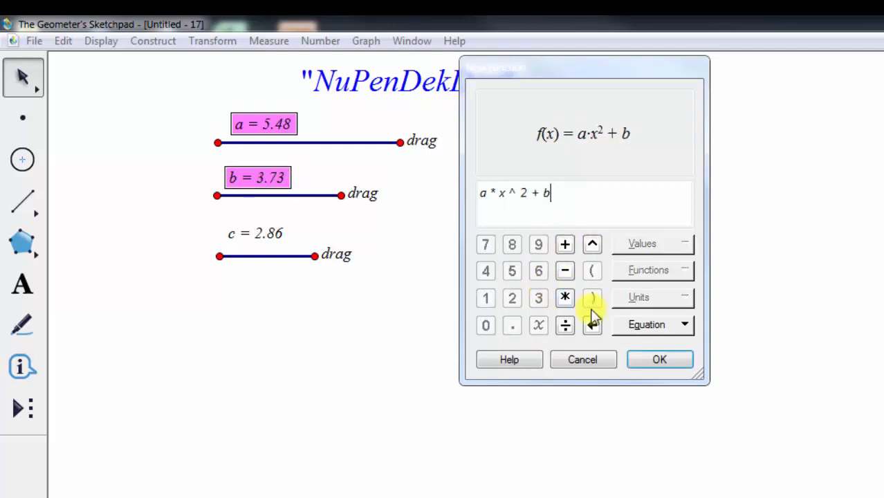
left_click(565, 298)
left_click(538, 324)
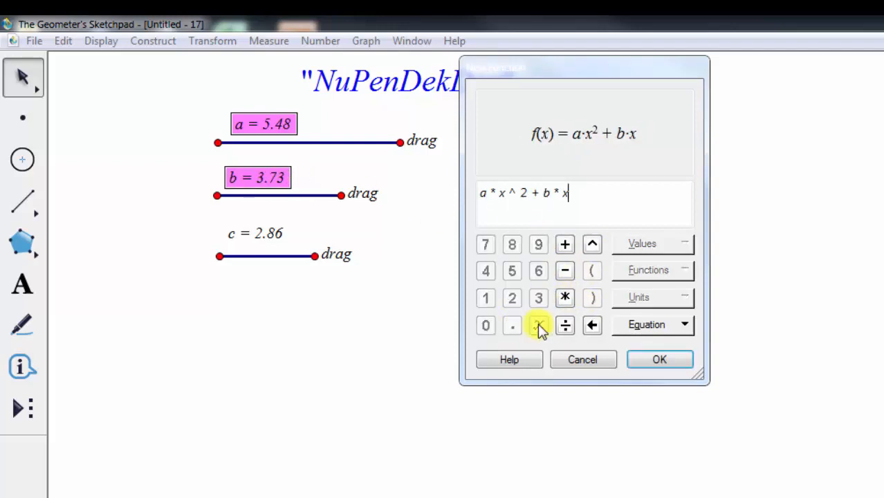
left_click(565, 245)
left_click(281, 233)
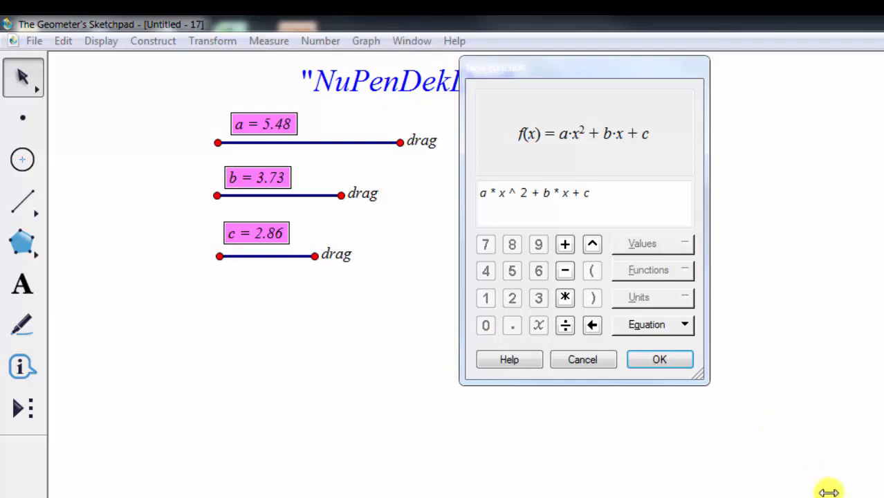
left_click(659, 359)
- Move the function equation away from slider a to the empty area beside the "NuPenDekDee" title
left_click(519, 278)
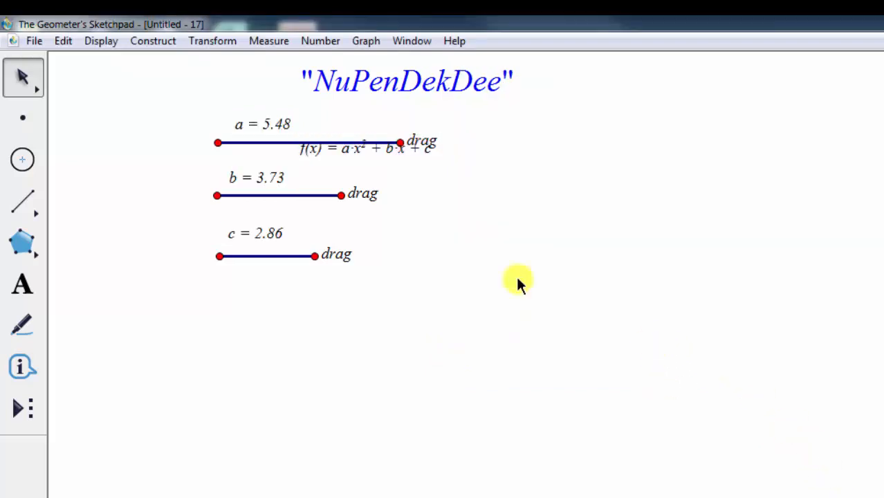
left_click_drag(327, 153, 566, 81)
left_click(605, 200)
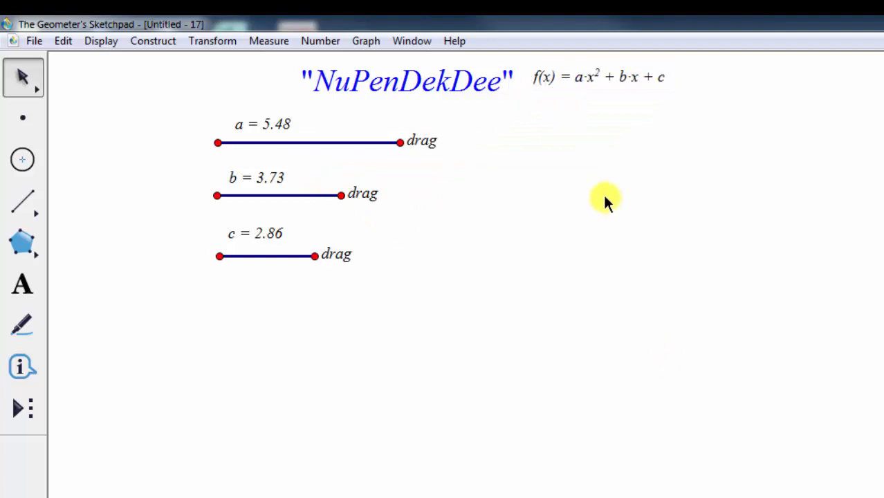
- Plot the function f(x) = a·x² + b·x + c on a coordinate system
left_click(584, 69)
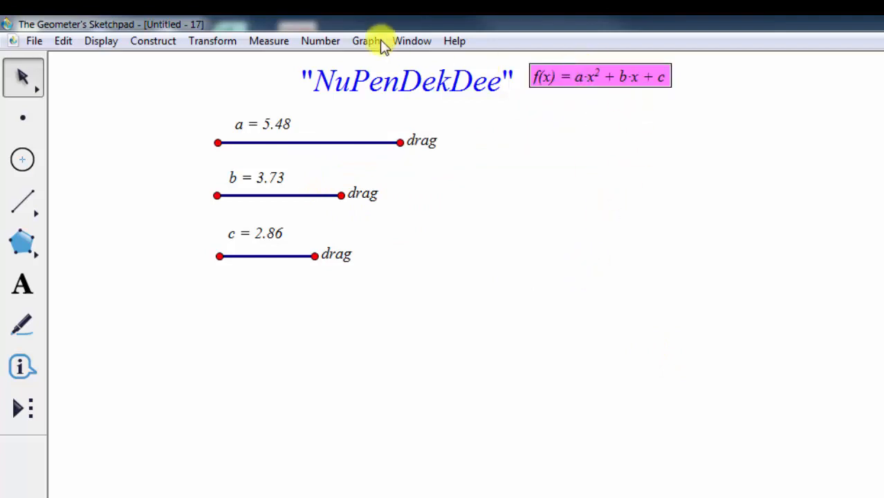
left_click(366, 42)
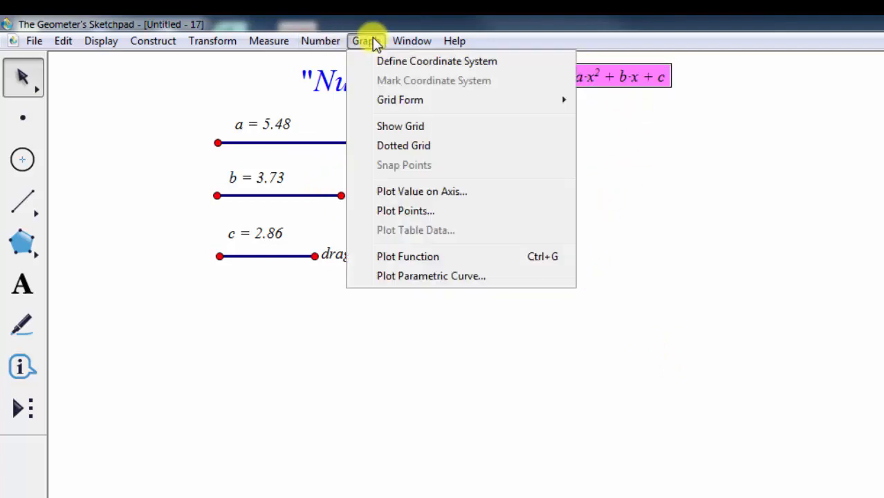
left_click(456, 262)
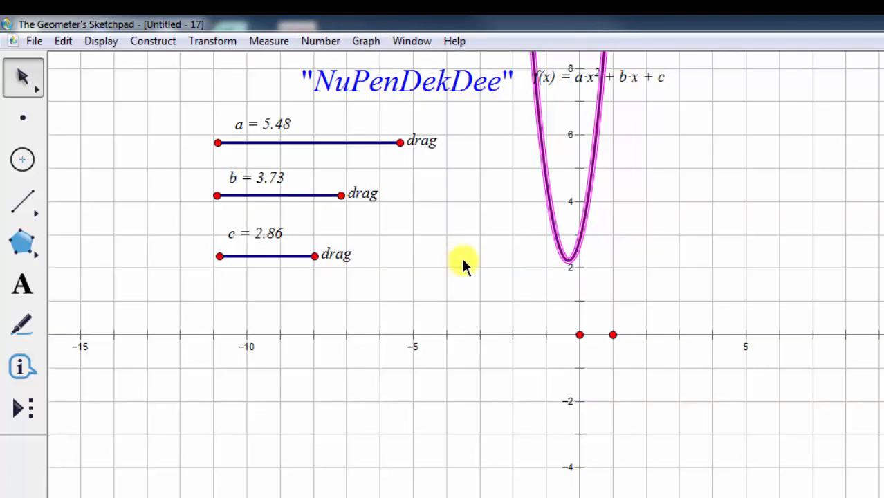
- Shift the coordinate origin down and to the left in the sketch and hide the grid
left_click_drag(637, 338, 578, 423)
left_click(596, 374)
left_click(367, 42)
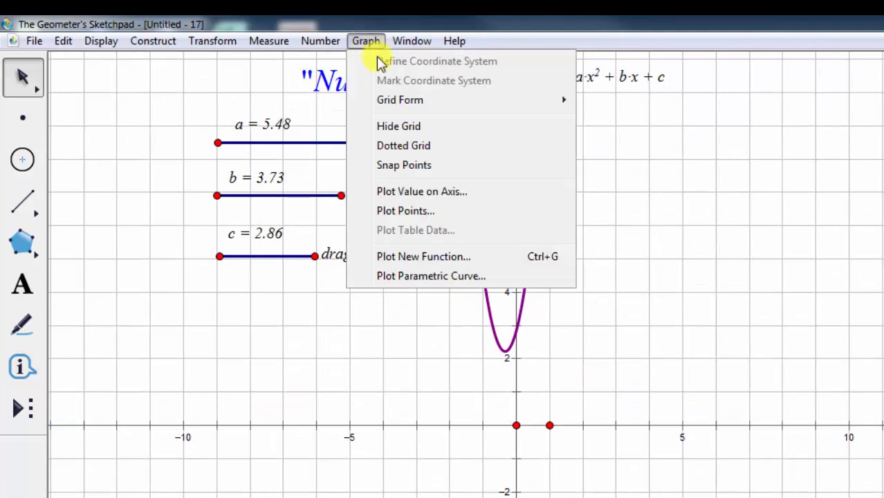
left_click(400, 126)
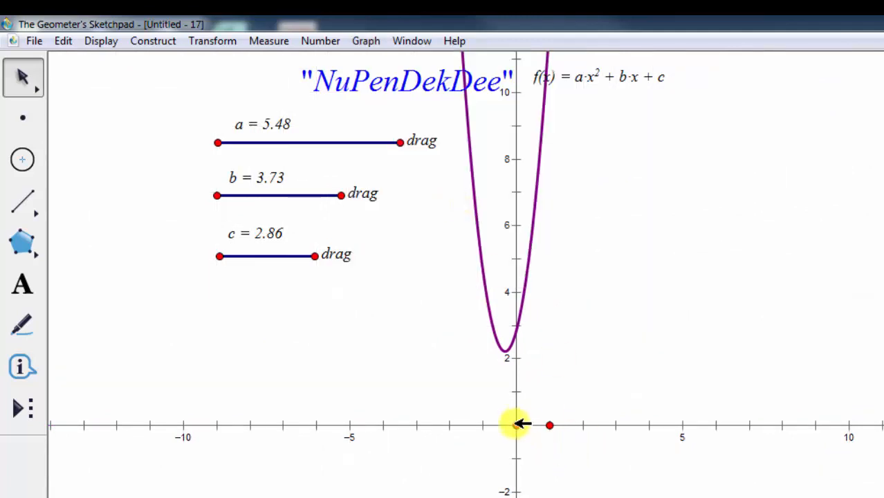
- Create a Hide/Show action button for the origin and unit points, and hide both points with it
left_click(515, 424)
left_click(73, 43)
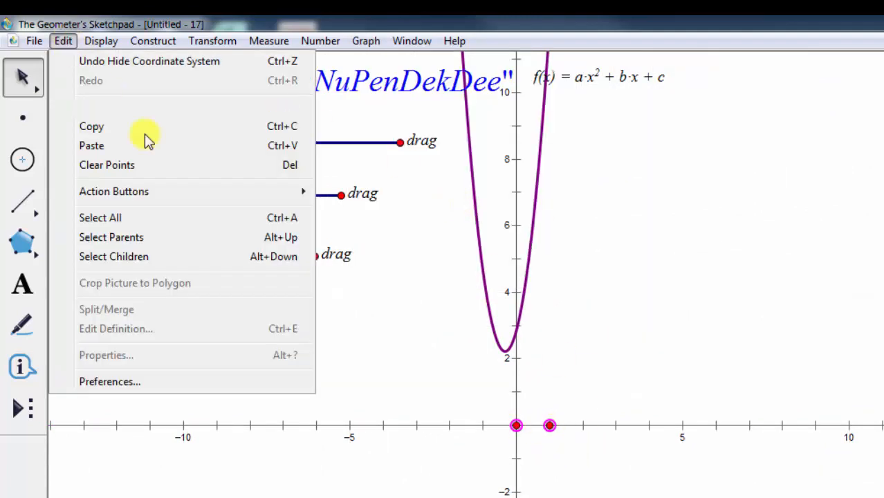
mouse_move(308, 191)
left_click(372, 196)
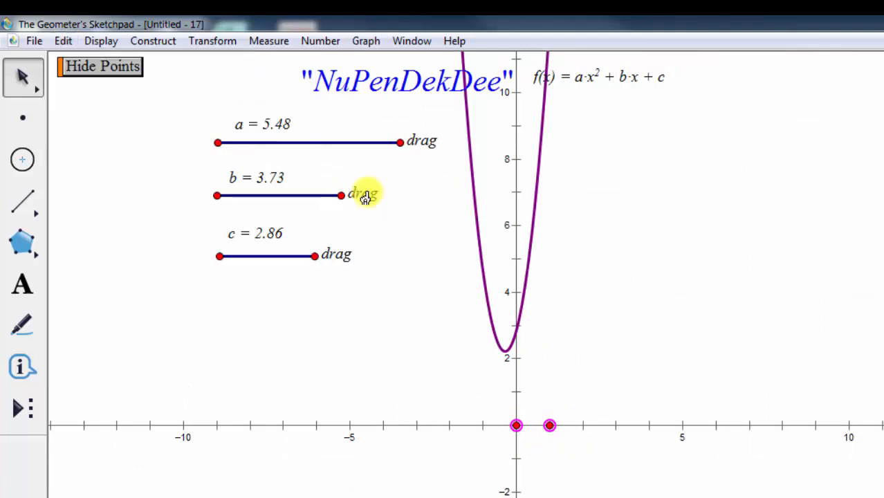
left_click(128, 72)
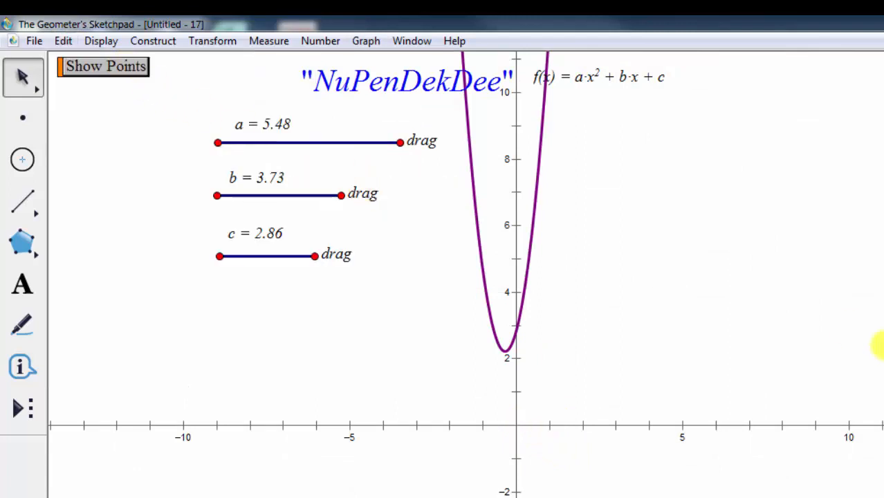
- Move the function equation farther right, clear of the parabola and the y-axis
left_click(632, 79)
left_click_drag(632, 80, 672, 75)
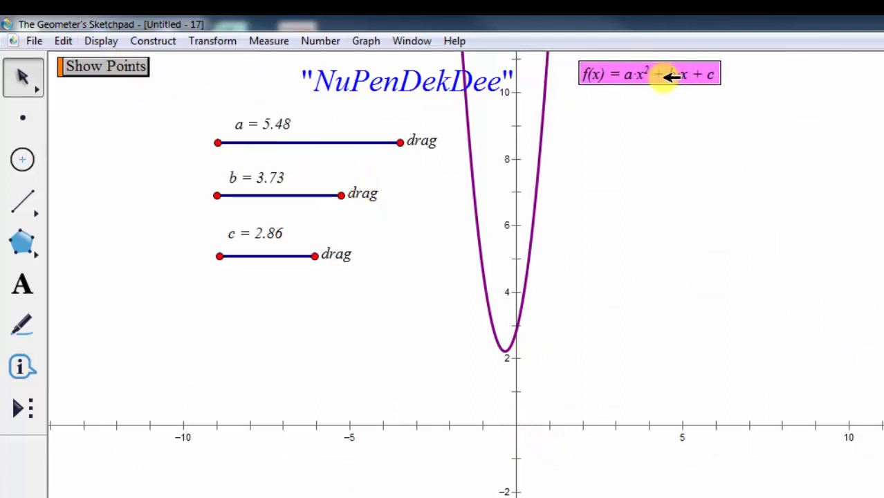
left_click(685, 246)
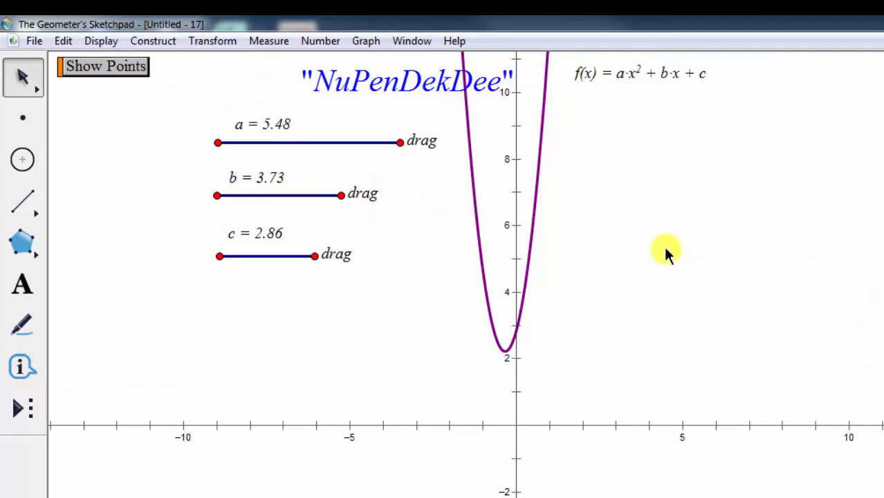
- Draw a slanted segment to the right of the parabola, rising from left to right below the function equation
left_click(23, 207)
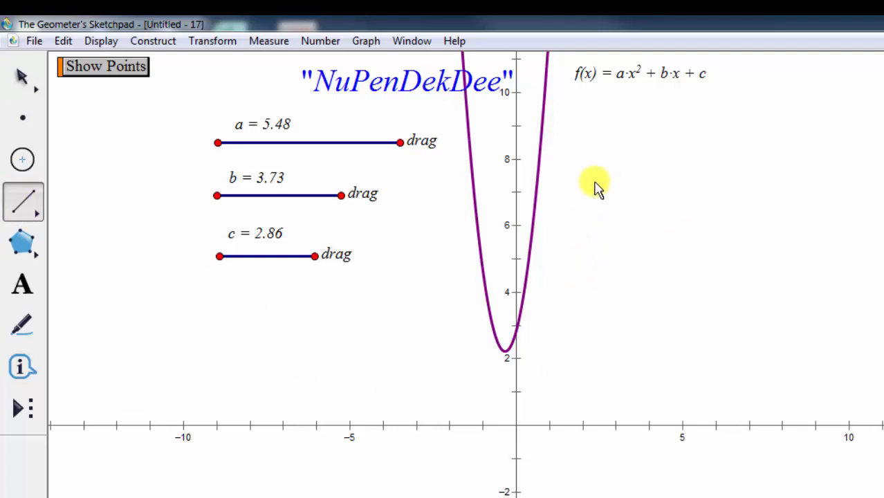
left_click_drag(571, 212, 707, 165)
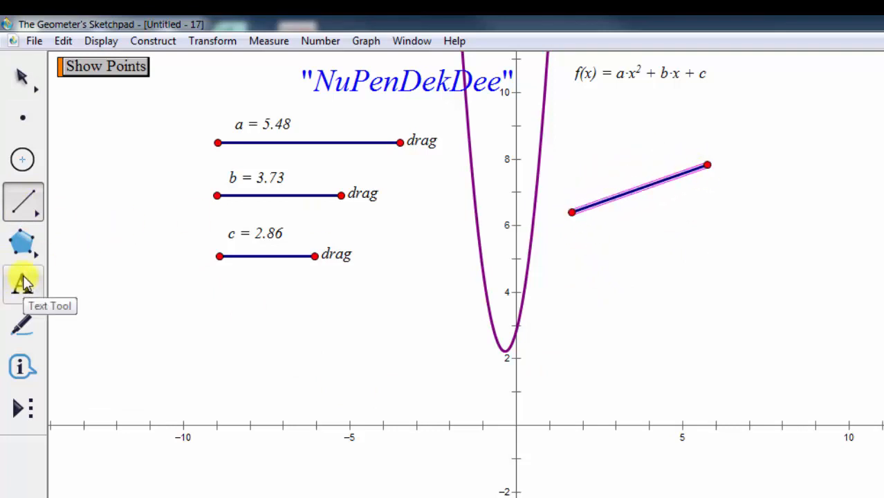
left_click(26, 83)
- Label the segment's endpoints A and B, and move the segment up to just below the function equation
left_click(579, 280)
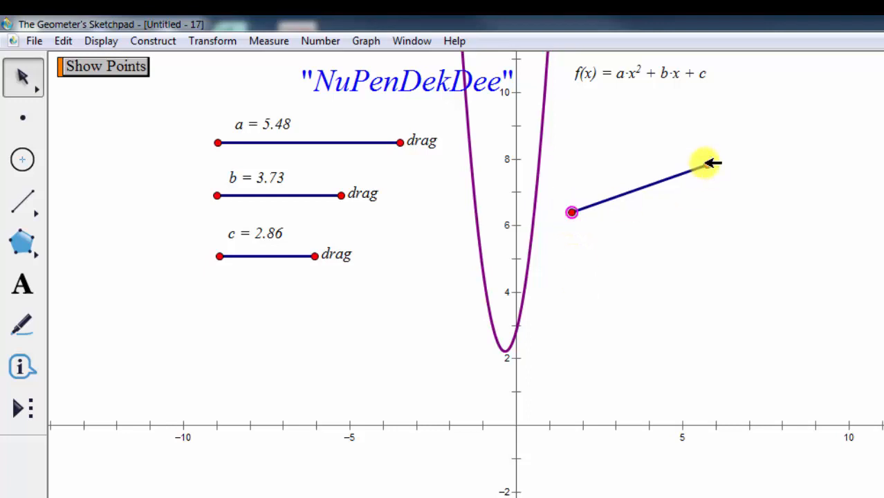
left_click(90, 43)
left_click(132, 211)
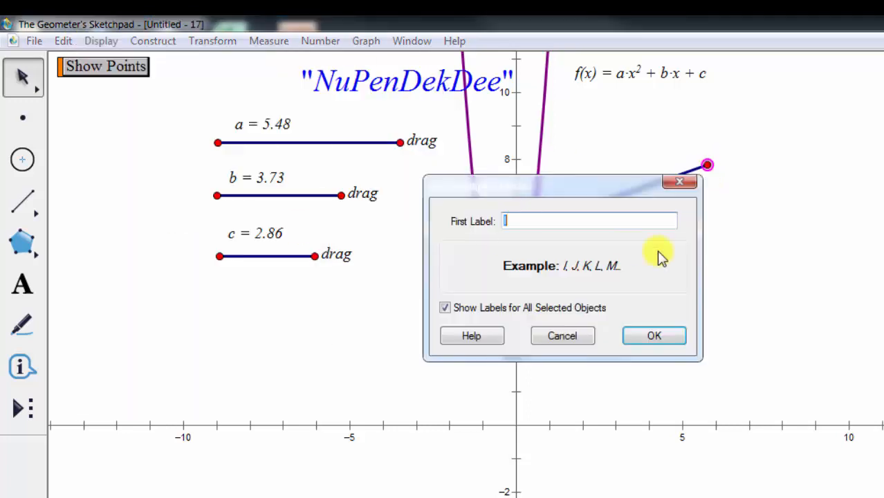
type("A")
left_click(657, 335)
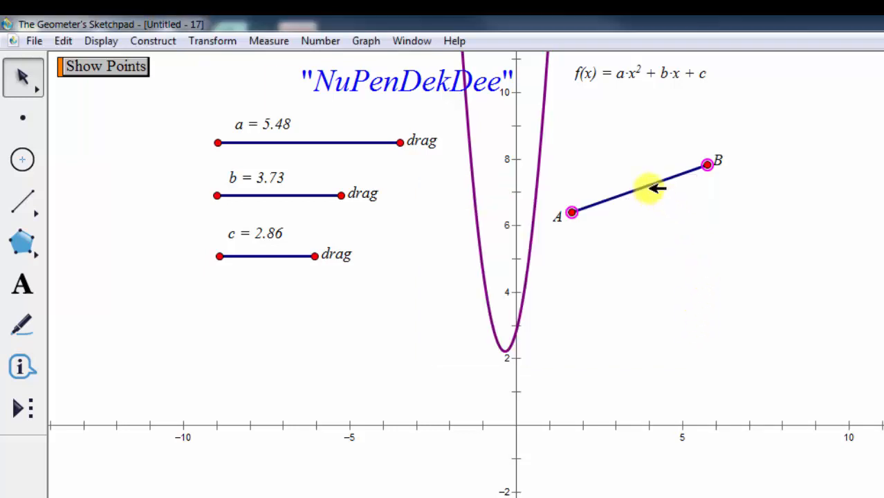
left_click_drag(653, 188, 666, 130)
left_click(621, 182)
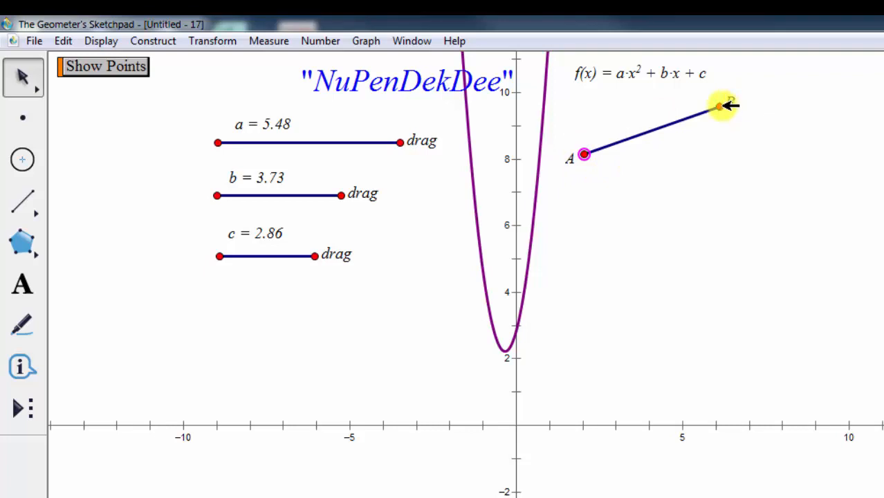
- Measure the abscissae of points A and B and place both measurements below the segment
left_click(268, 43)
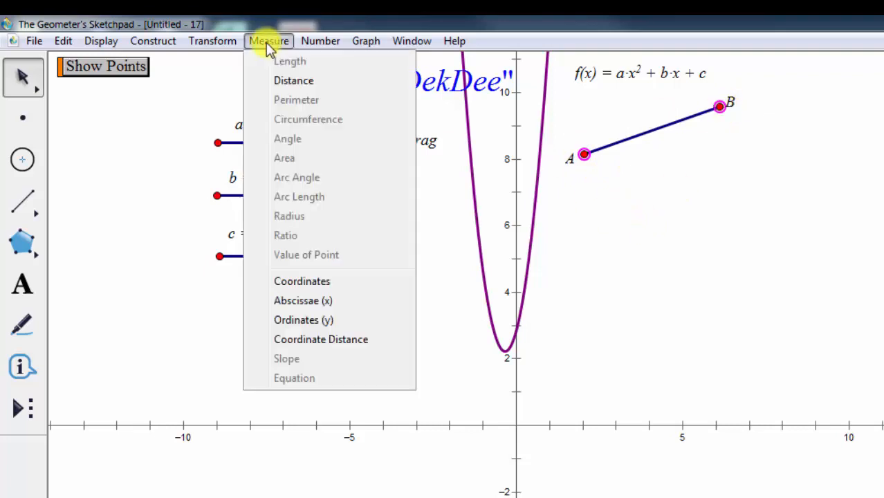
left_click(327, 301)
left_click_drag(618, 93, 611, 217)
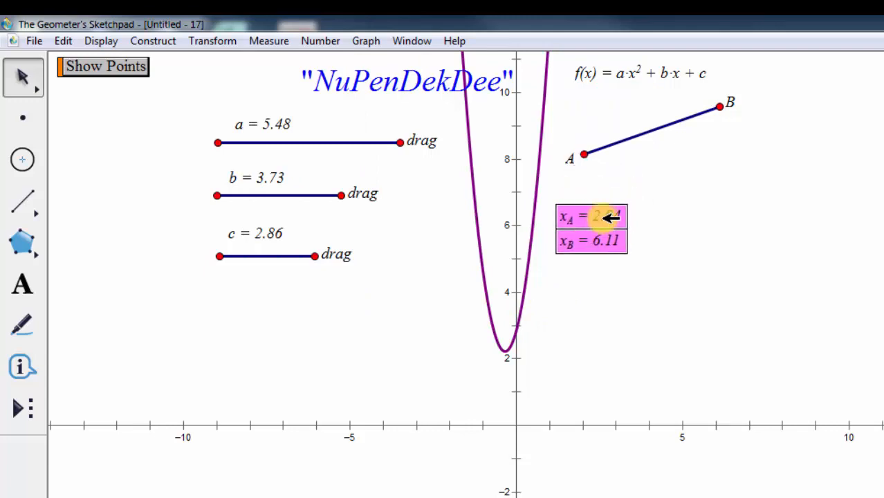
left_click(676, 213)
- Measure the ordinates of points A and B and place them beside the matching x measurements
left_click(585, 154)
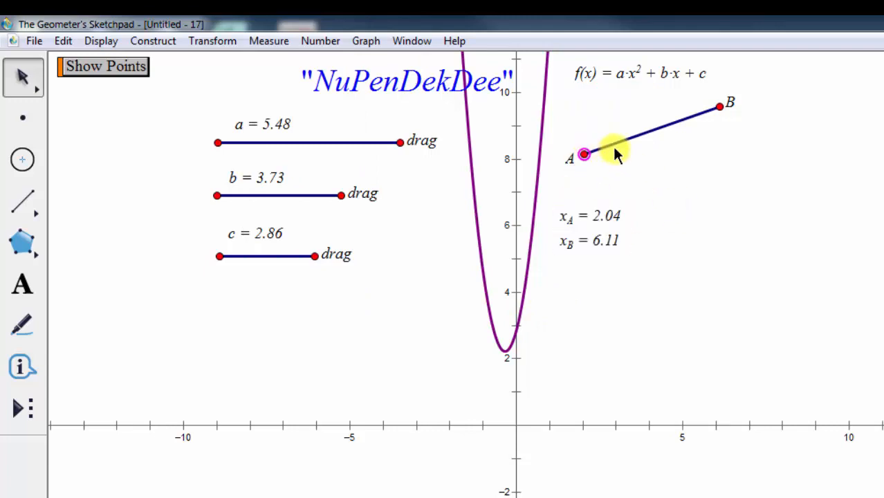
left_click(719, 106)
left_click(267, 39)
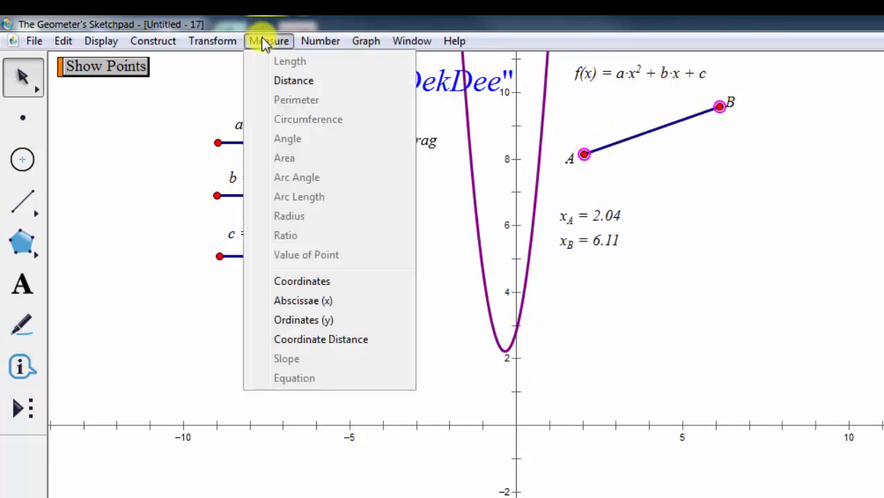
left_click(322, 320)
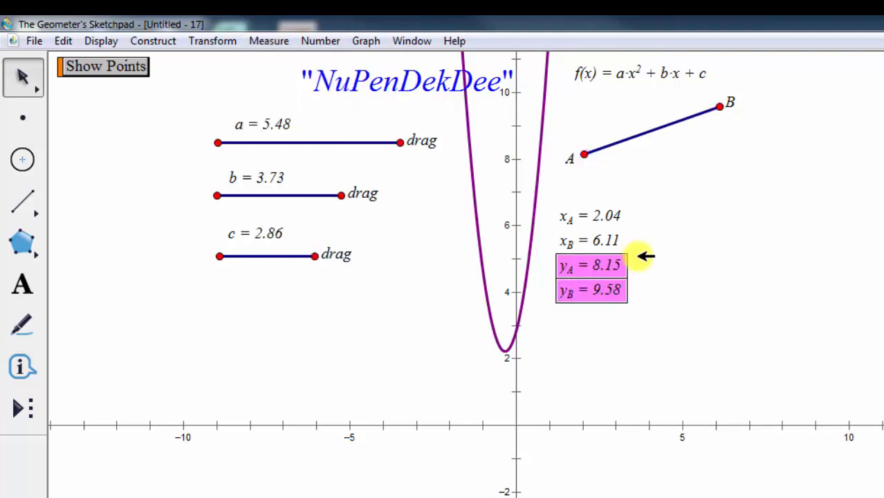
left_click_drag(647, 252, 679, 220)
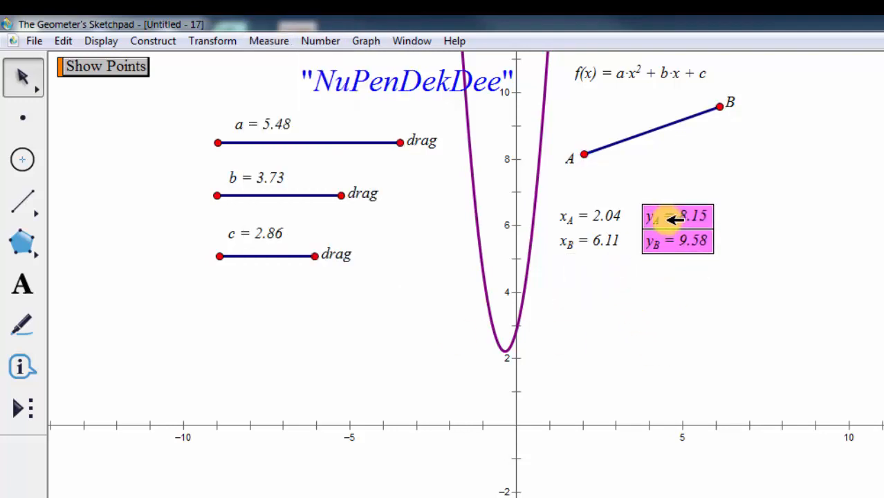
left_click(690, 320)
- Calculate the difference x_B − x_A and place the result below the x measurements of points A and B
left_click(322, 41)
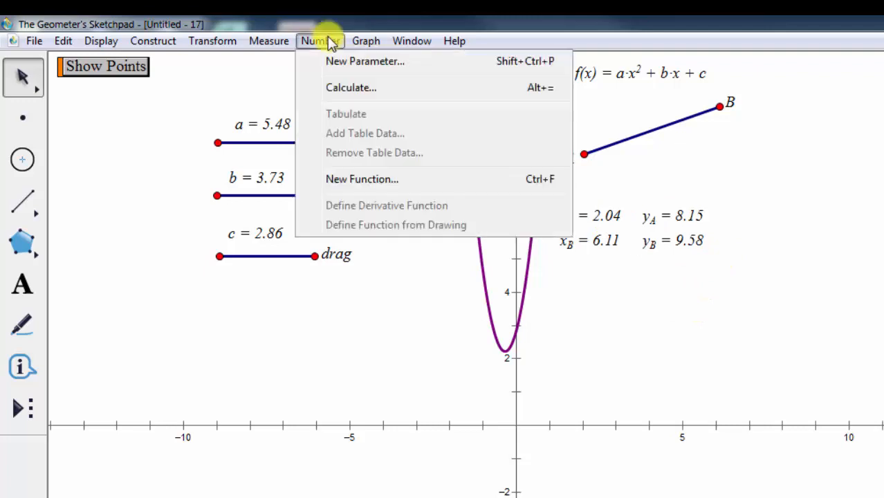
left_click(290, 86)
left_click_drag(635, 63, 458, 74)
left_click(596, 248)
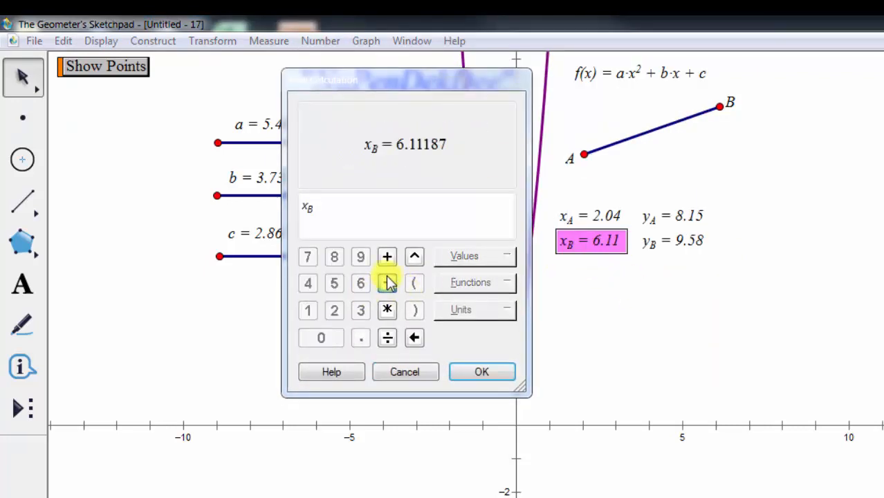
left_click(389, 282)
left_click(562, 214)
left_click(484, 371)
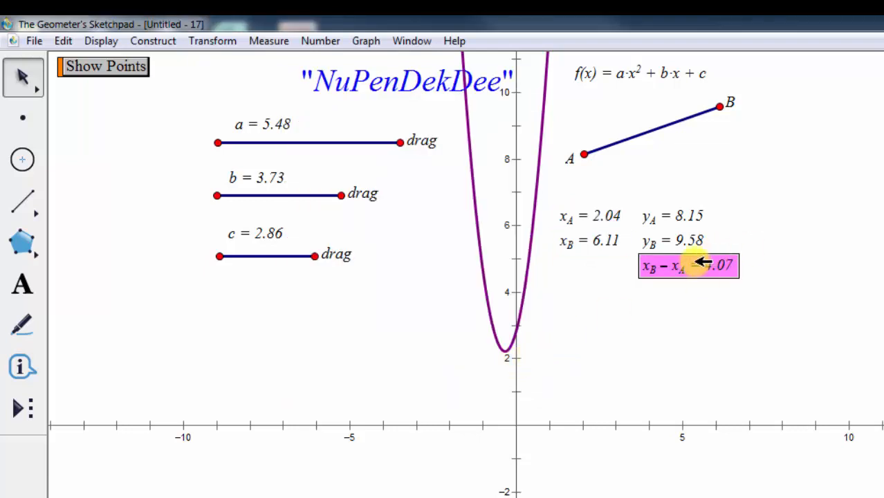
left_click_drag(690, 259, 613, 272)
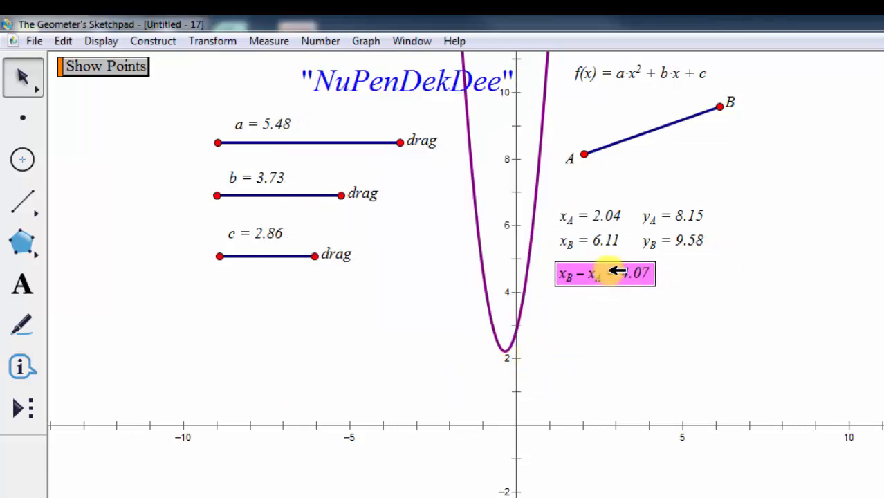
- Calculate the difference y_B − y_A from the ordinate measurements of points A and B
left_click(320, 41)
left_click(339, 87)
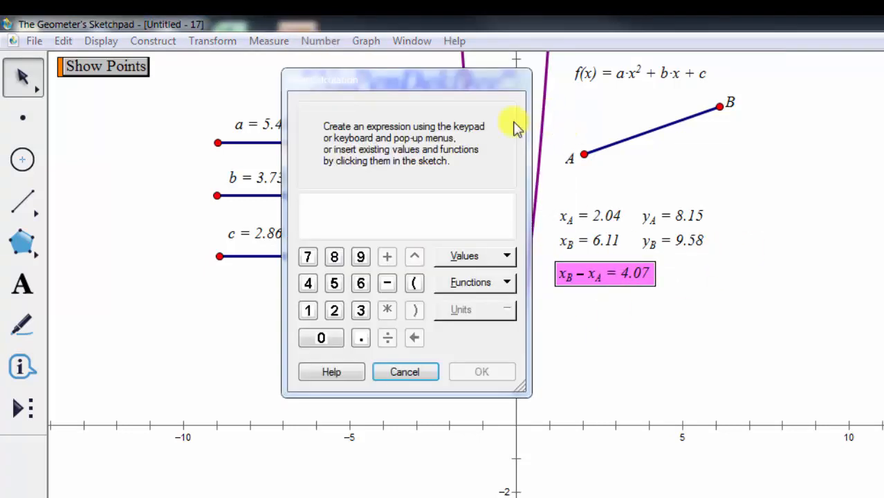
left_click(695, 238)
left_click(387, 283)
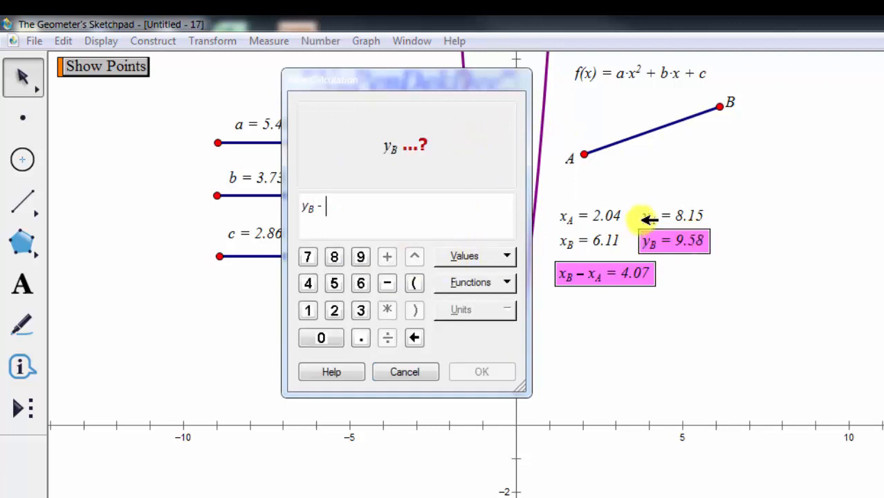
left_click(660, 216)
left_click(485, 371)
left_click(655, 336)
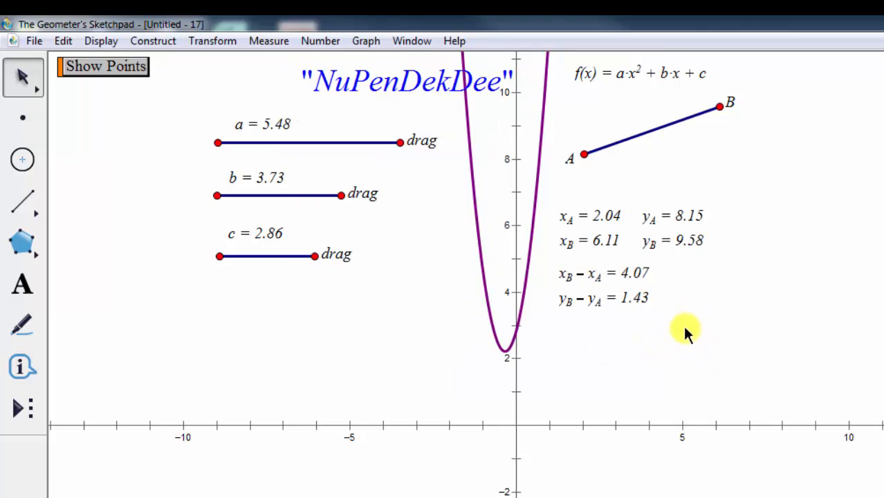
- Define the new function g(x) = f(x − (x_B − x_A)) + (y_B − y_A) using the two calculated differences
left_click(327, 39)
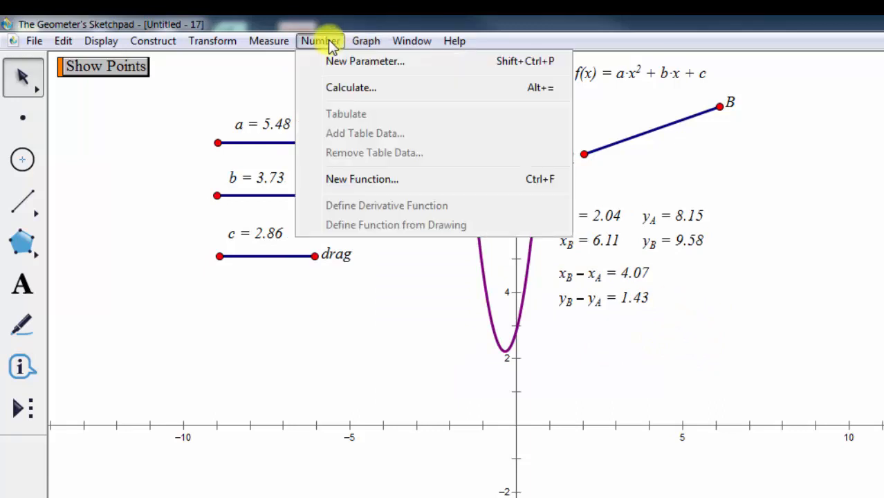
left_click(361, 182)
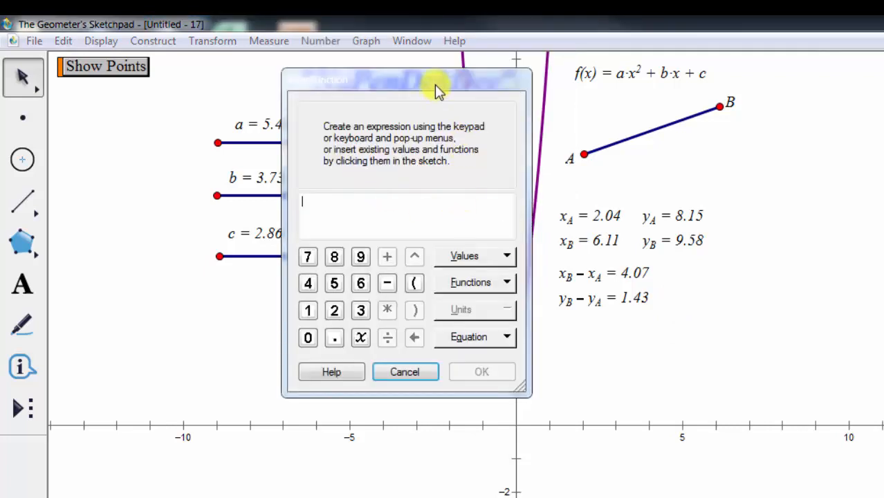
left_click_drag(435, 84, 425, 68)
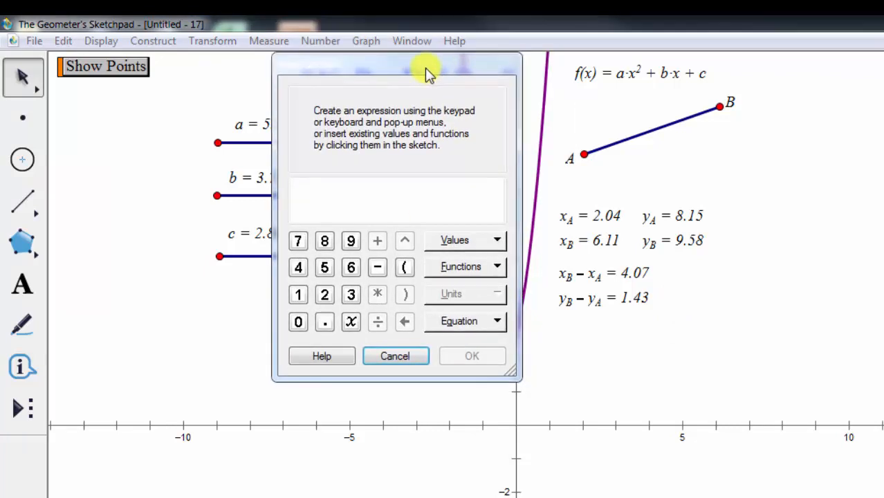
left_click(680, 75)
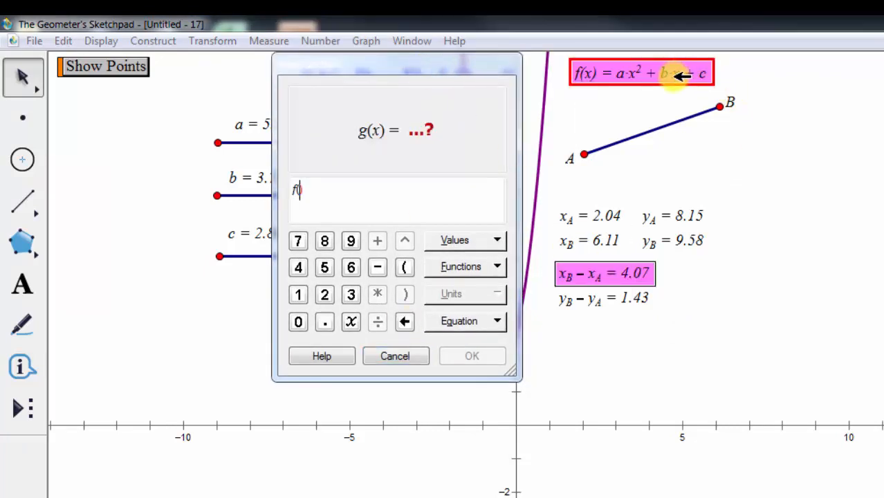
left_click(351, 325)
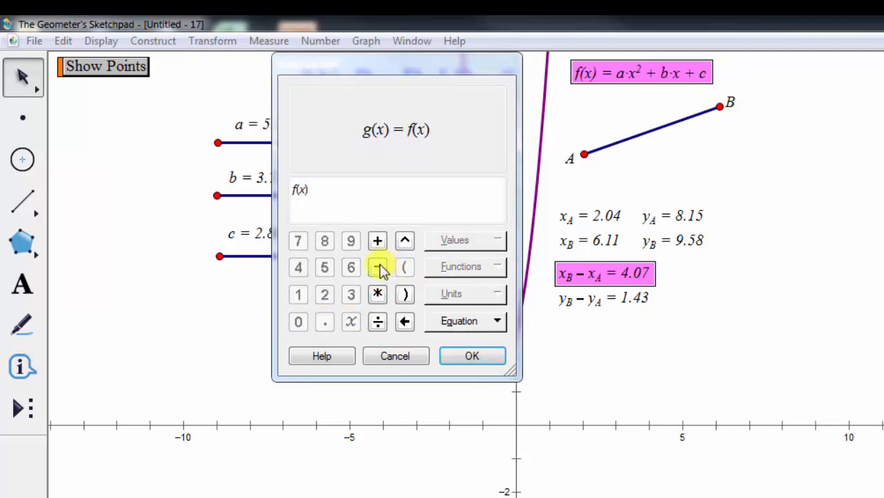
left_click(380, 268)
left_click(598, 273)
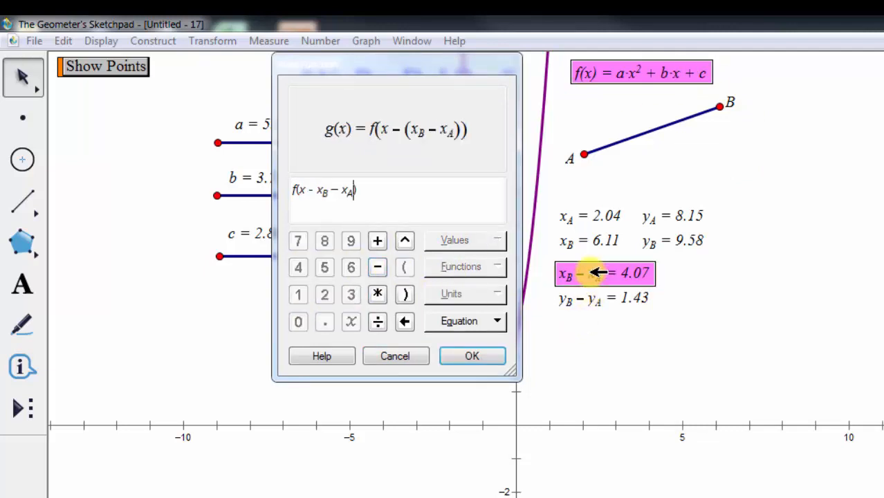
left_click(377, 241)
left_click(592, 303)
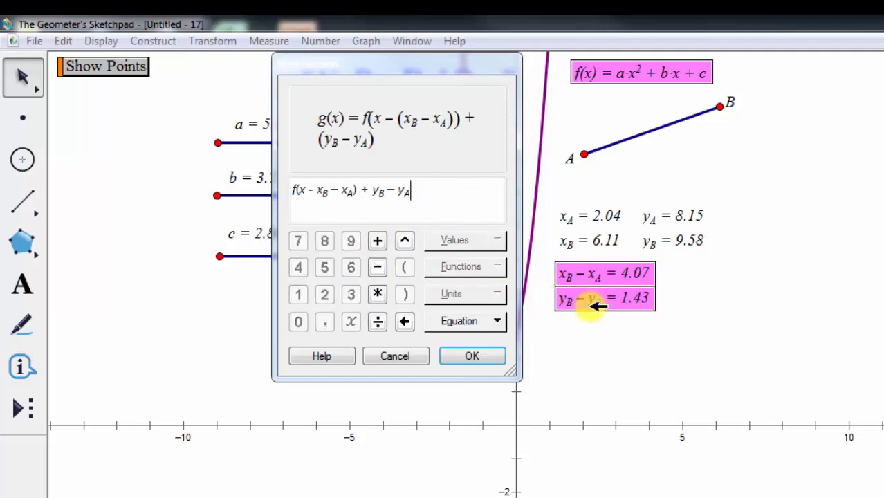
left_click(462, 358)
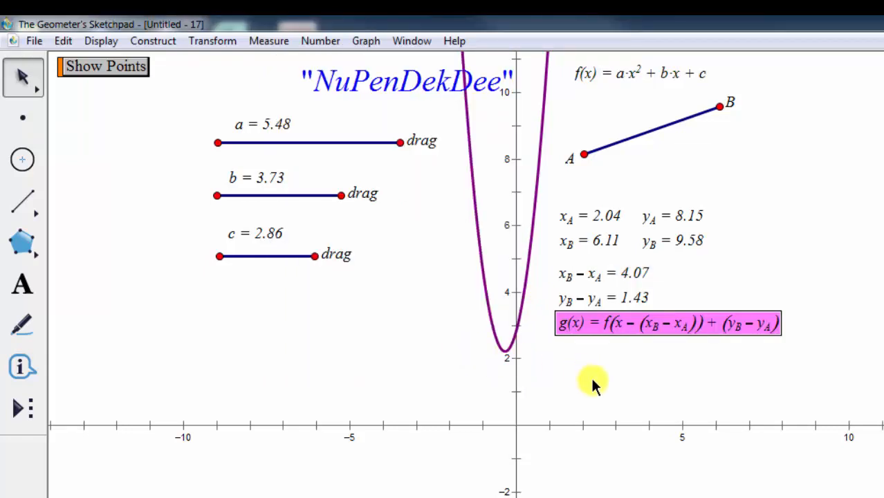
- Plot the function g(x) on the same coordinate axes as the parabola f(x)
left_click(648, 178)
left_click(675, 331)
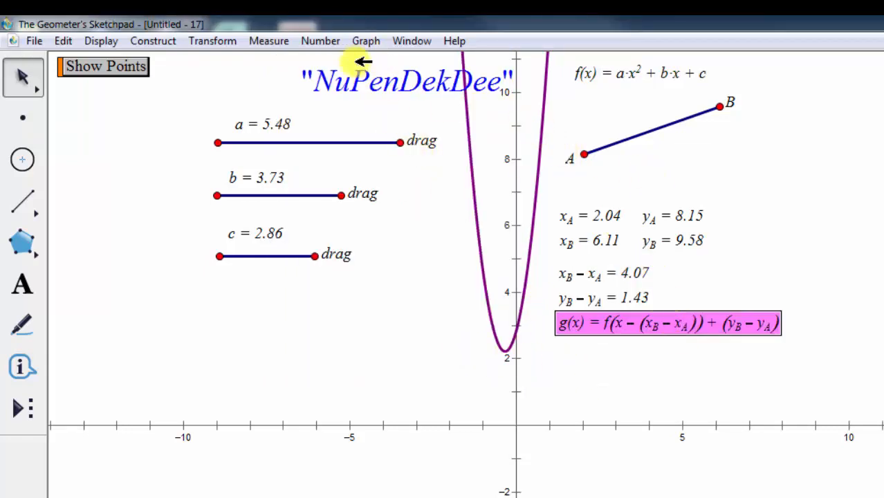
left_click(366, 41)
left_click(407, 256)
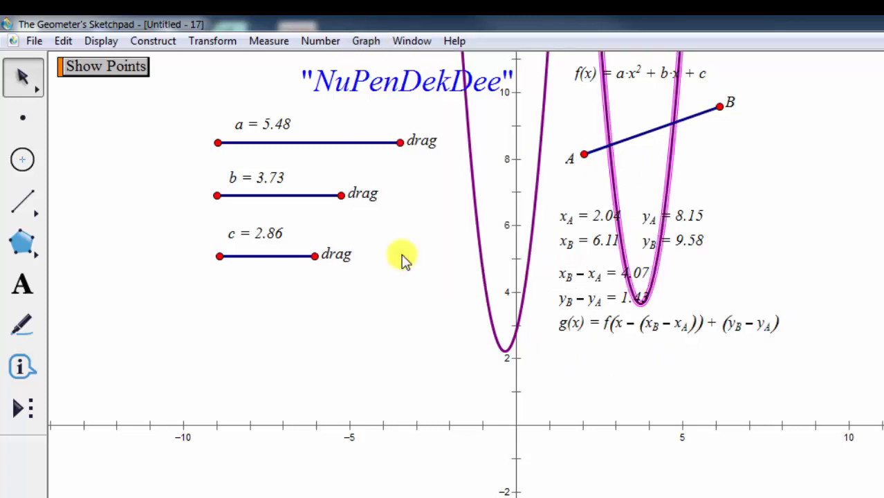
left_click(791, 270)
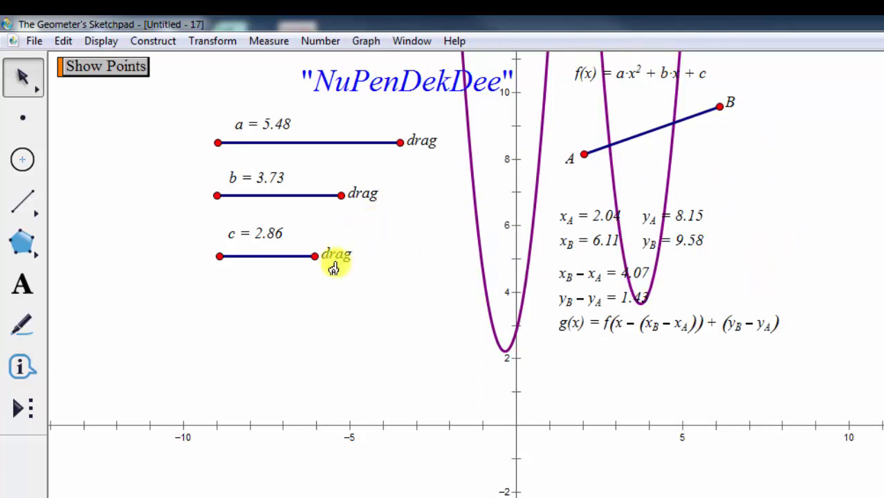
- Hide the four coordinate measurements of A and B together with the two calculated differences
left_click(694, 217)
left_click(700, 241)
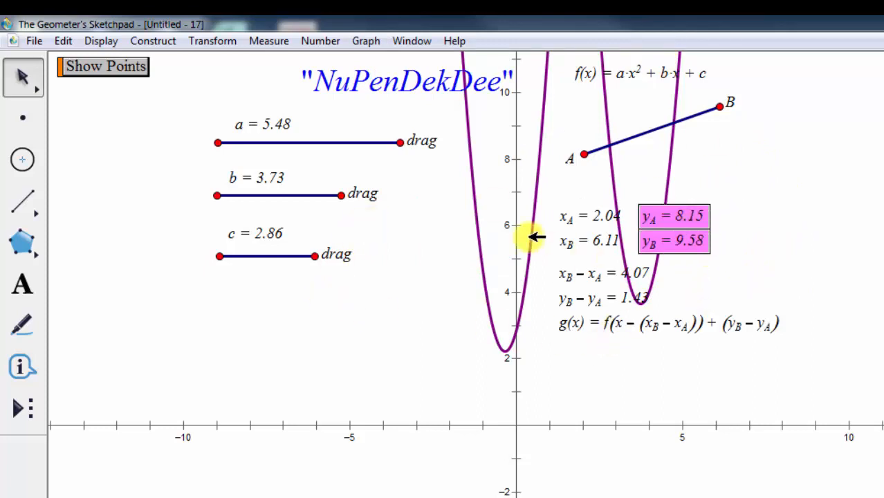
left_click(578, 216)
left_click(576, 240)
left_click(581, 273)
left_click(578, 297)
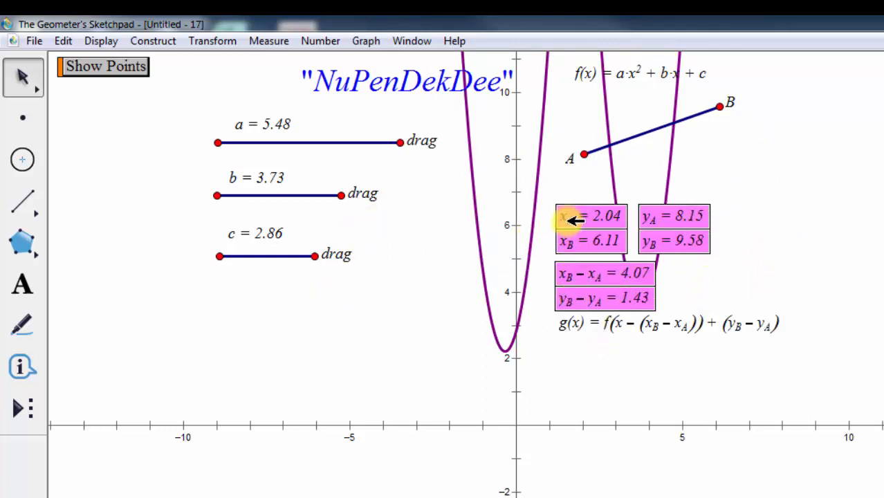
key("ctrl+h")
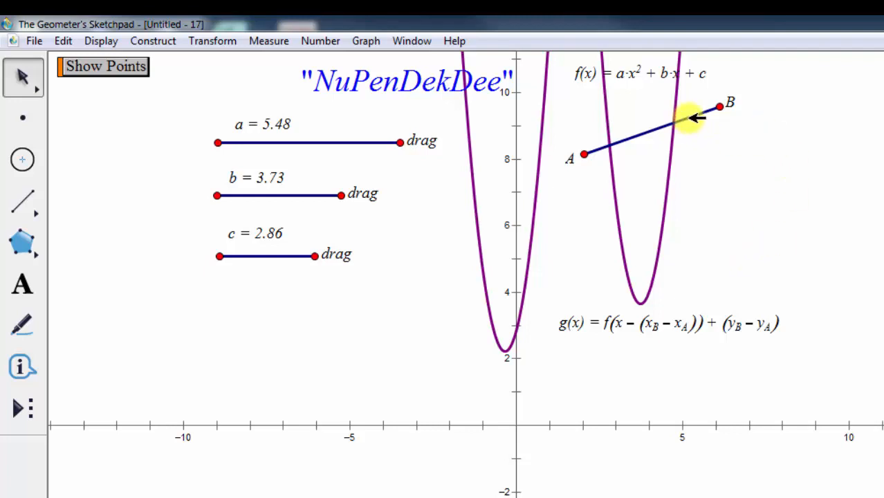
- Move segment AB below the c slider, swing endpoint B down below the x-axis, and return it to a rising slope
left_click_drag(695, 118, 269, 305)
left_click_drag(331, 310, 374, 471)
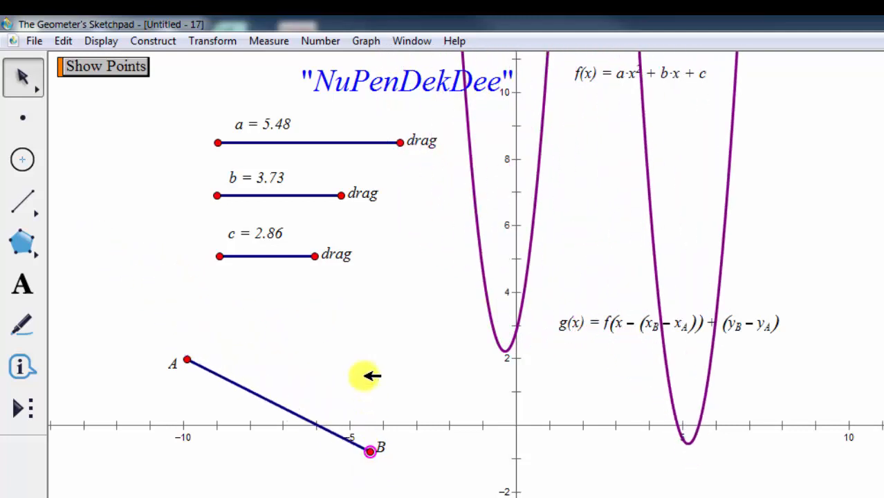
left_click_drag(367, 376, 334, 311)
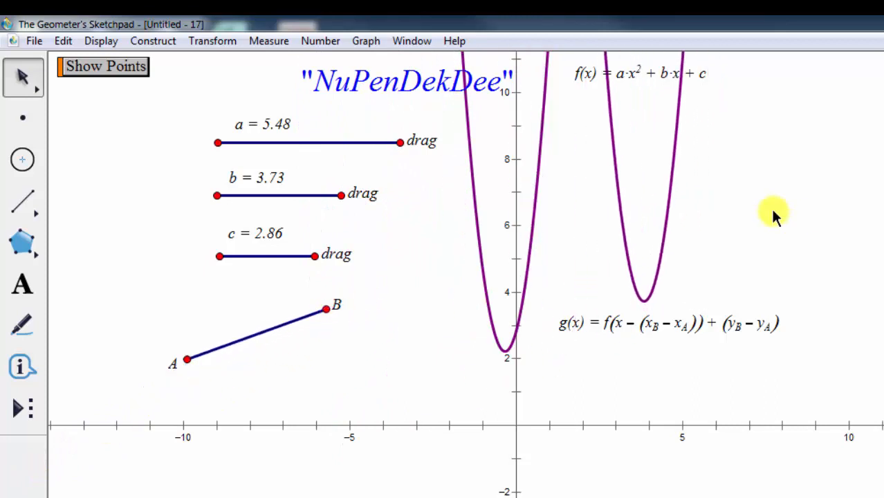
- Move the f(x) equation beside segment AB and nudge the g(x) equation slightly to the right below its parabola
left_click_drag(652, 67, 421, 342)
left_click(661, 381)
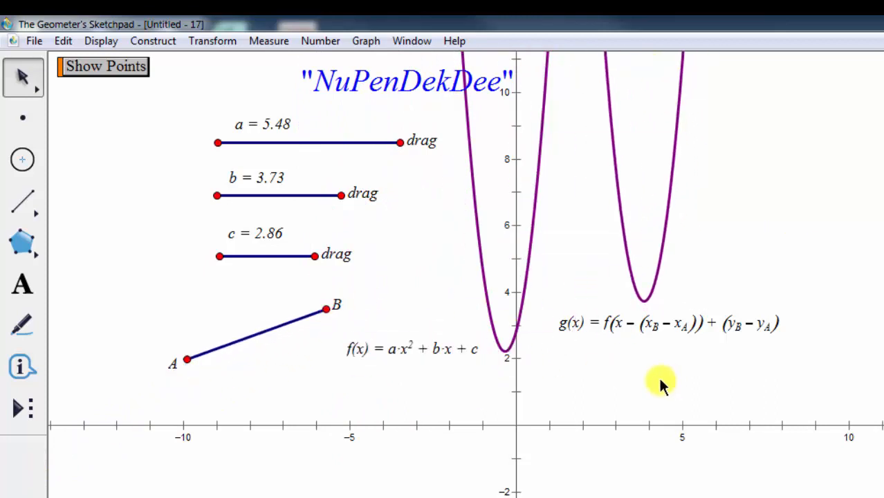
mouse_move(643, 325)
left_mouse_down()
mouse_move(705, 322)
mouse_move(651, 327)
left_mouse_up()
left_click(648, 383)
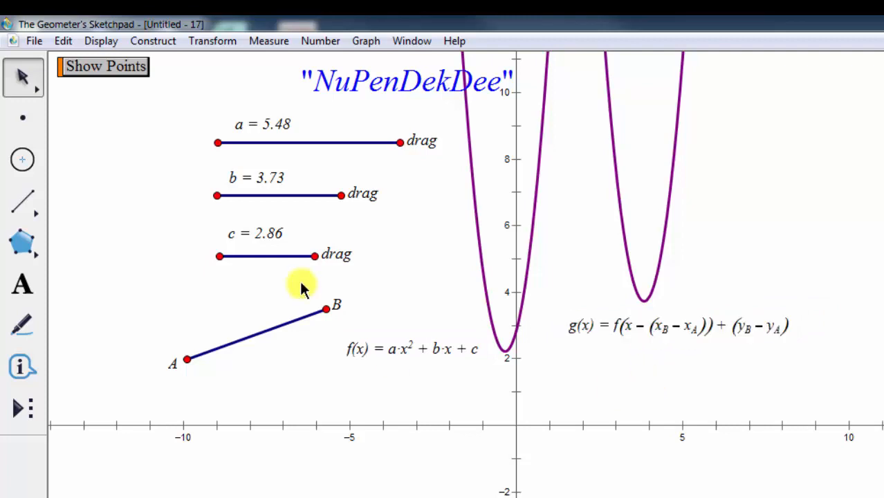
- Adjust the sliders to about a = 2.41, b = −3.17 and c = 4.47, and move endpoint B closer to A
left_click_drag(401, 141, 283, 144)
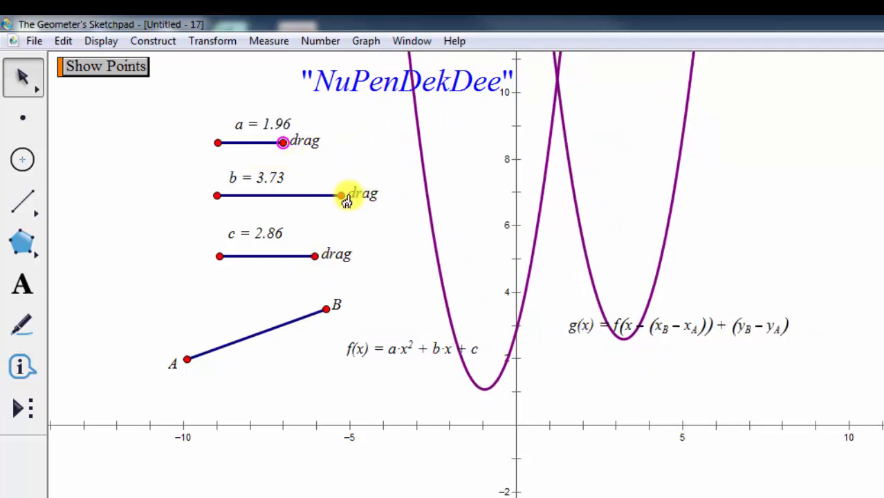
left_click_drag(341, 195, 112, 196)
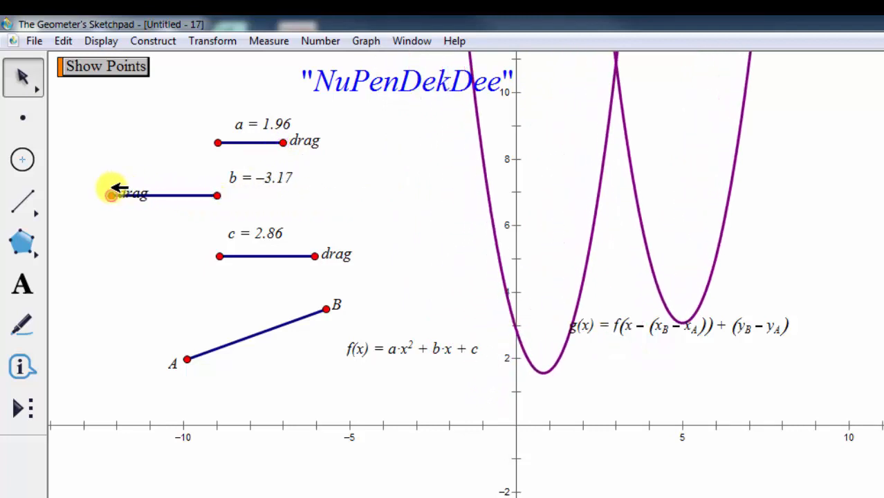
left_click_drag(313, 256, 368, 256)
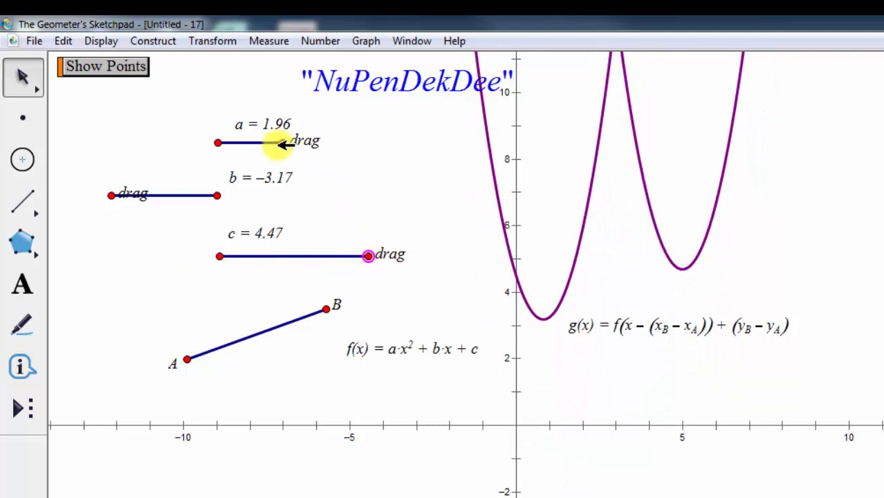
mouse_move(283, 143)
left_mouse_down()
mouse_move(181, 143)
mouse_move(297, 141)
left_mouse_up()
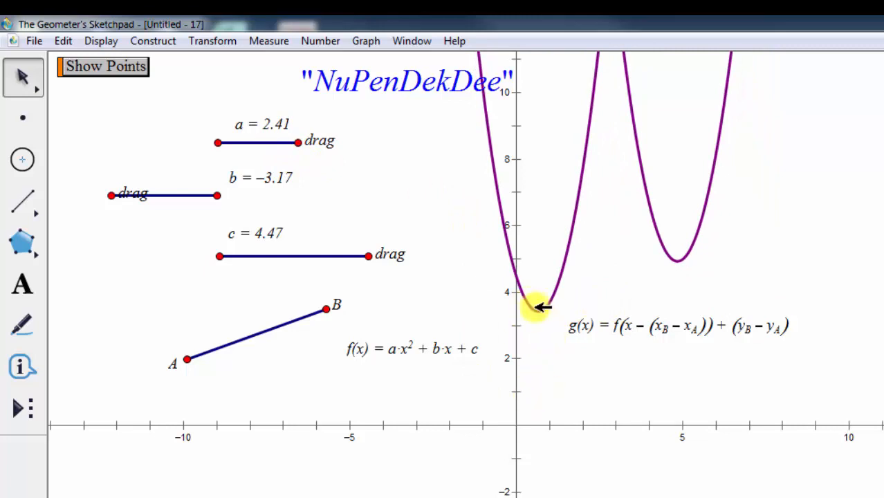
left_click_drag(327, 308, 263, 316)
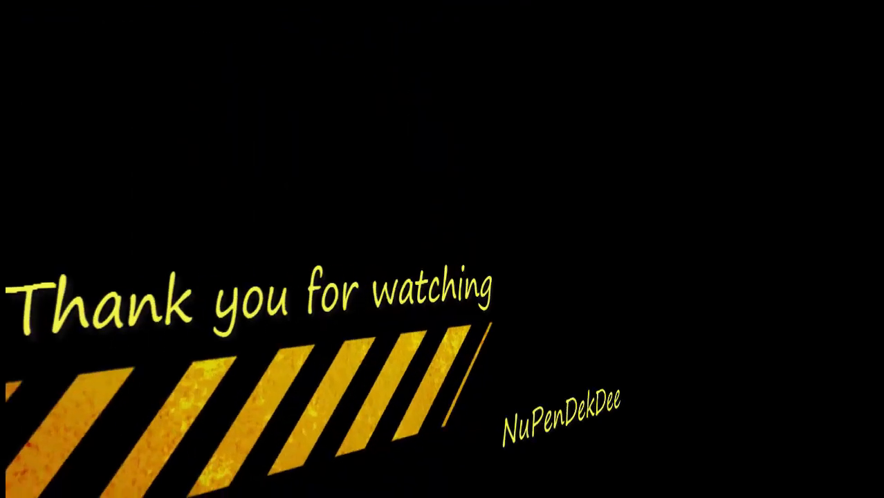